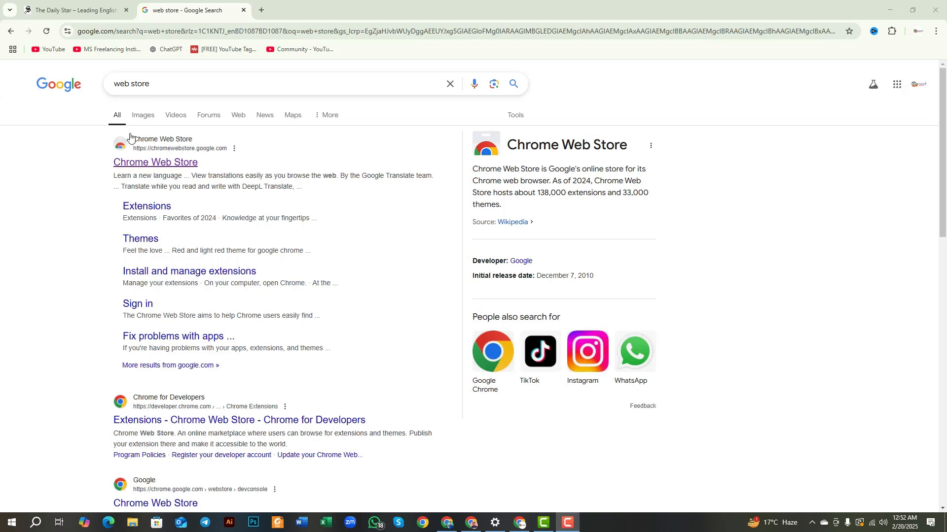
Open the Chrome Web Store from the "web store" search results.
left_click_drag(151, 84, 111, 87)
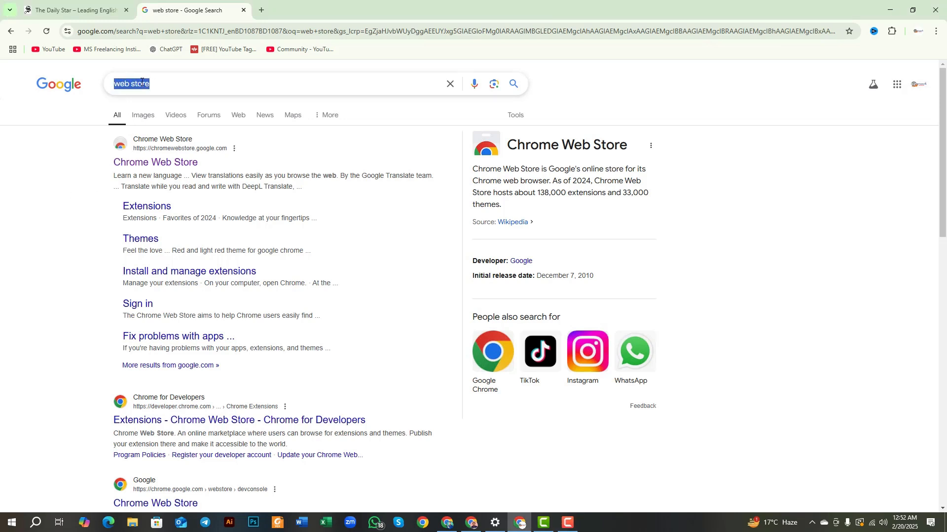
left_click(54, 226)
left_click_drag(152, 85, 116, 85)
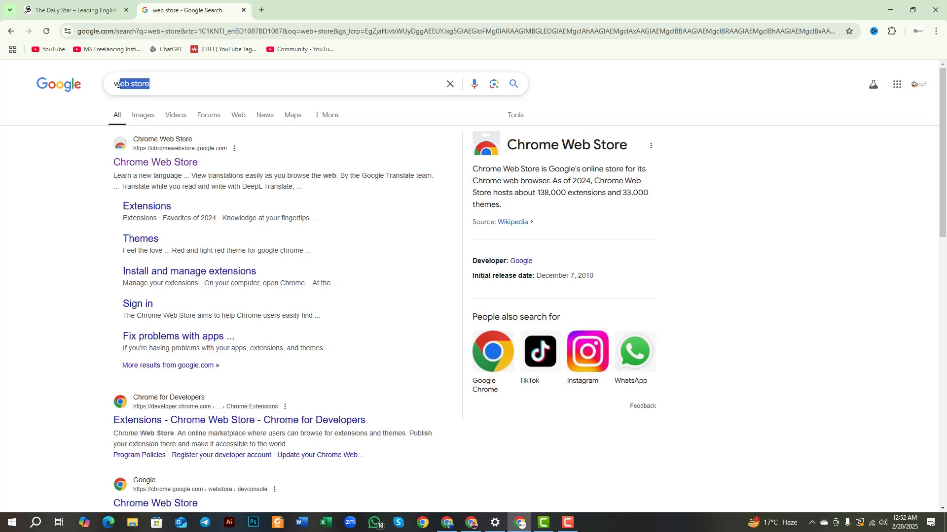
left_click(88, 112)
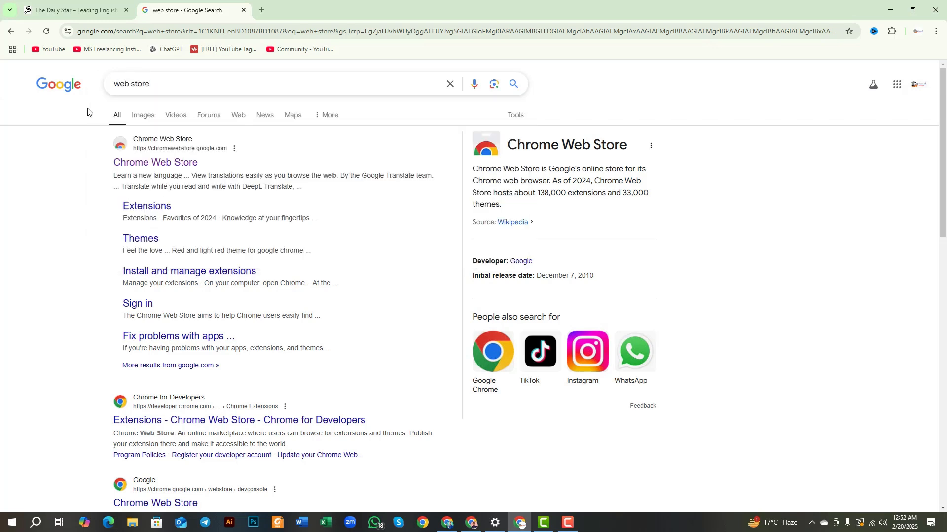
left_click(171, 167)
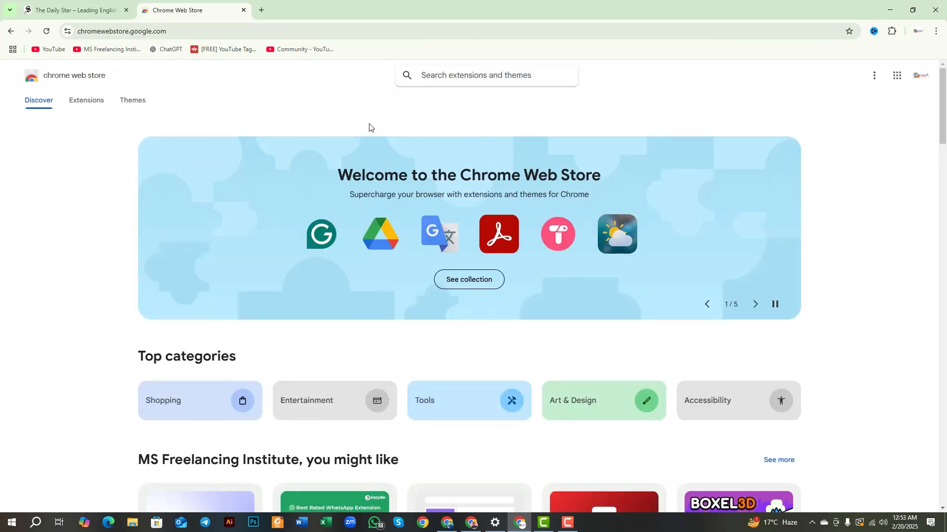
Search the Chrome Web Store for "google" and open the suggested Google Translate extension.
left_click(440, 80)
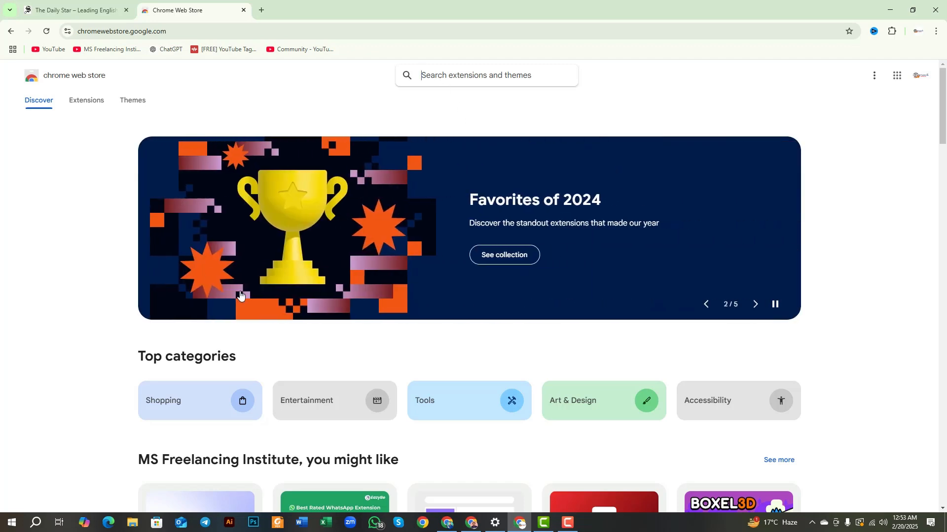
type("googl")
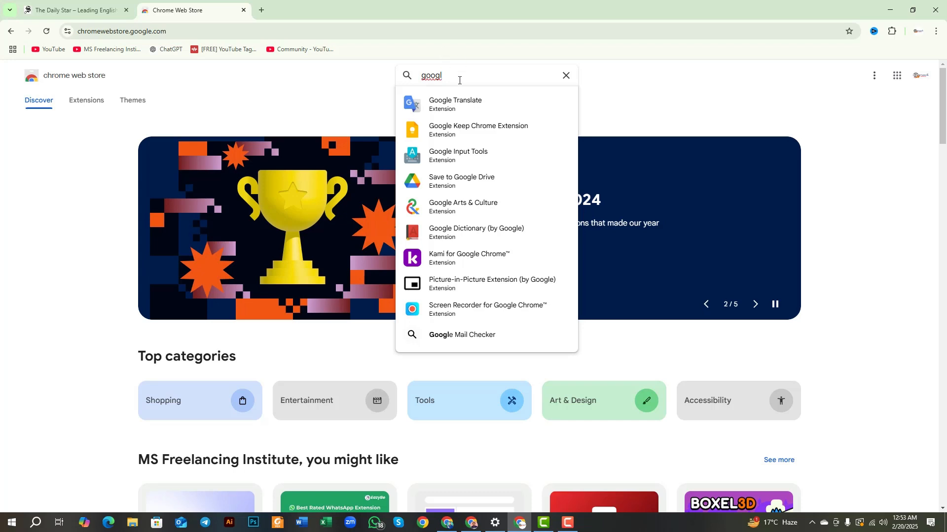
type("e")
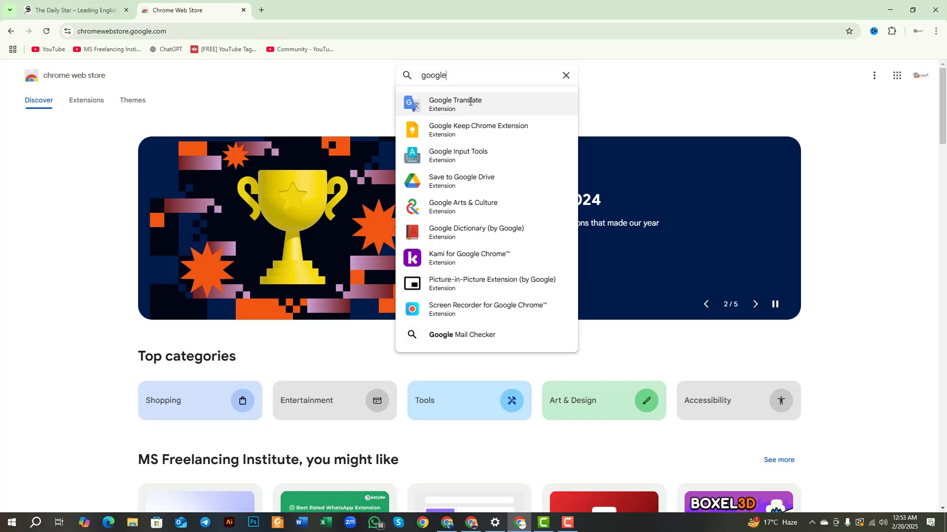
left_click(470, 102)
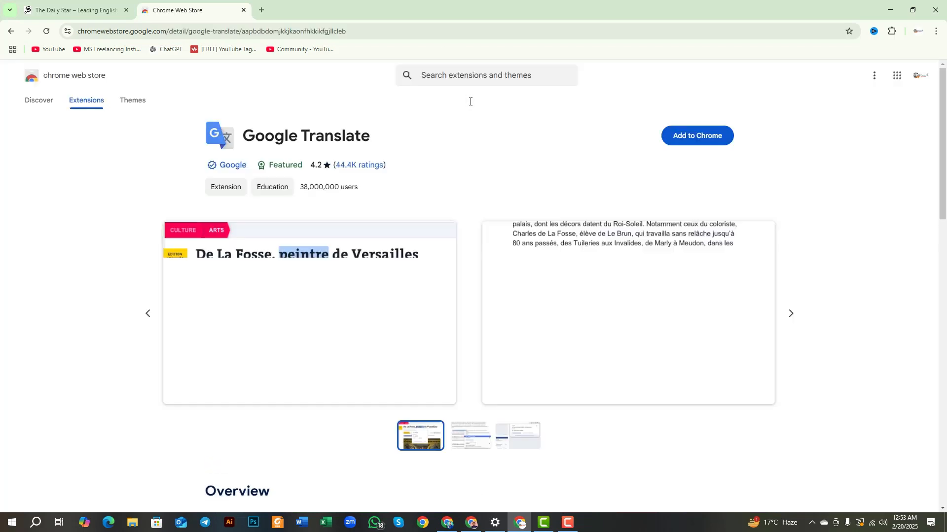
Enlarge and close the listing's first preview image, and add the Google Translate extension to Chrome, approving its permissions.
left_click(672, 134)
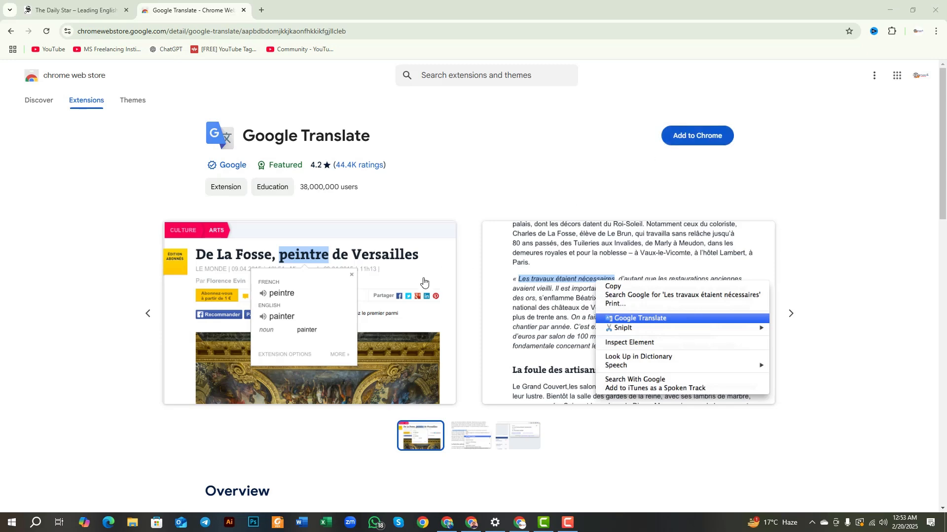
left_click(423, 280)
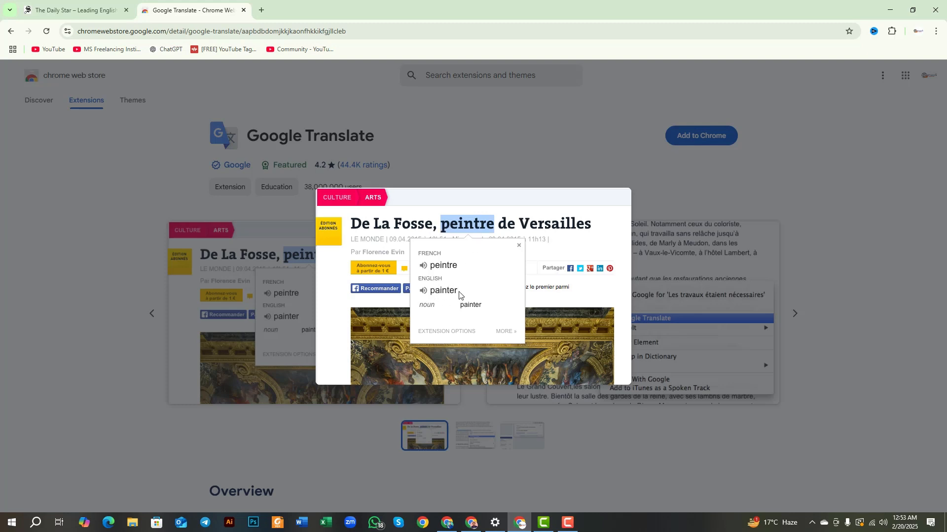
key("Right")
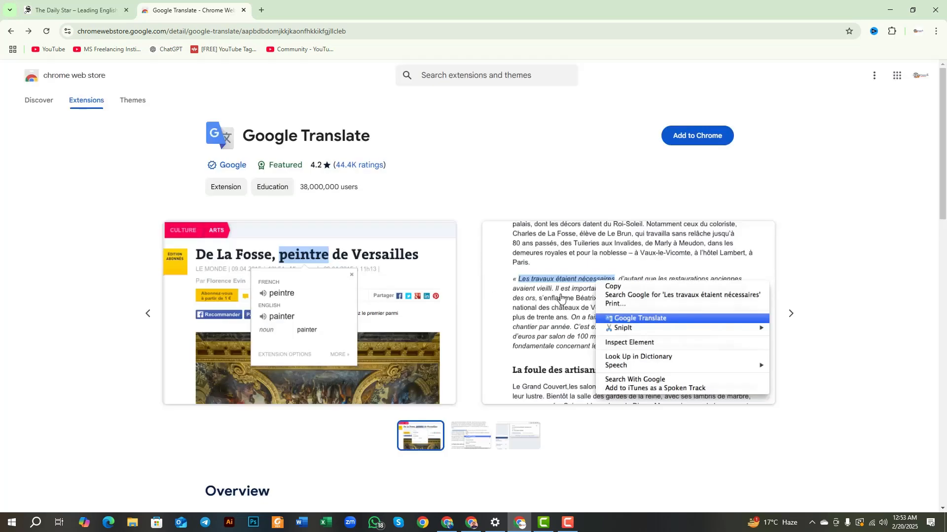
left_click(506, 163)
left_click(706, 139)
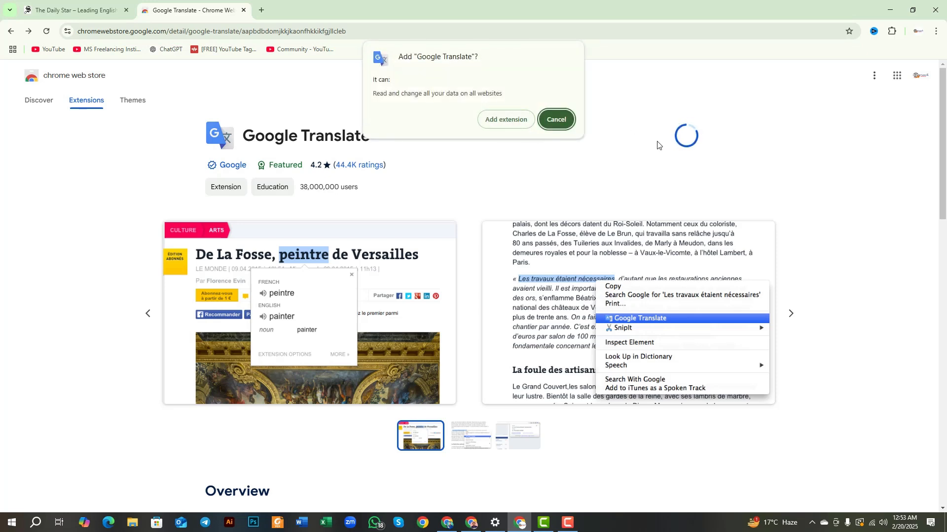
left_click(498, 122)
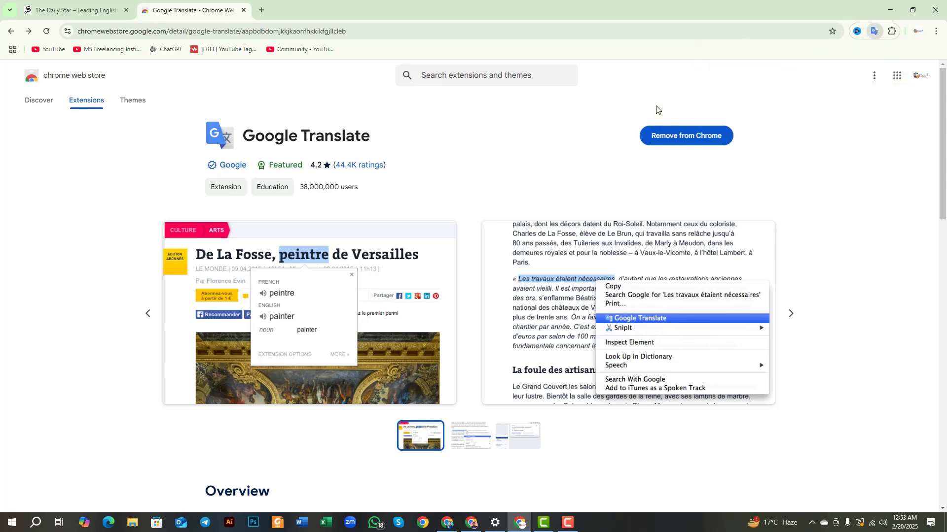
Switch to The Daily Star page and reload thedailystar.net.
left_click(56, 4)
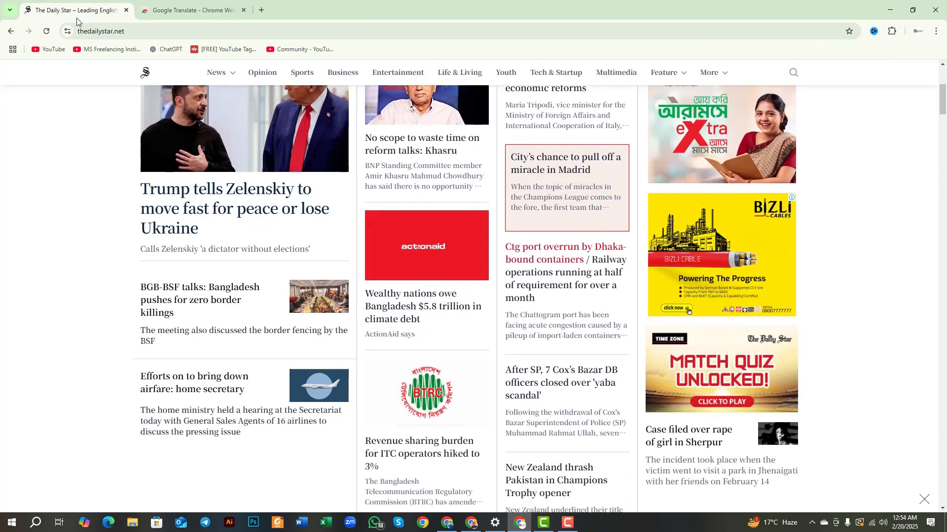
left_click(99, 31)
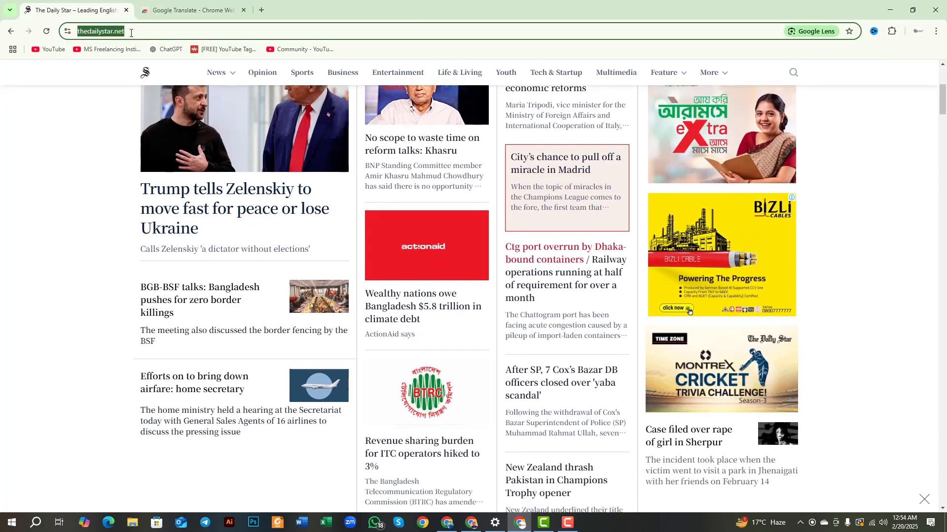
left_click(113, 31)
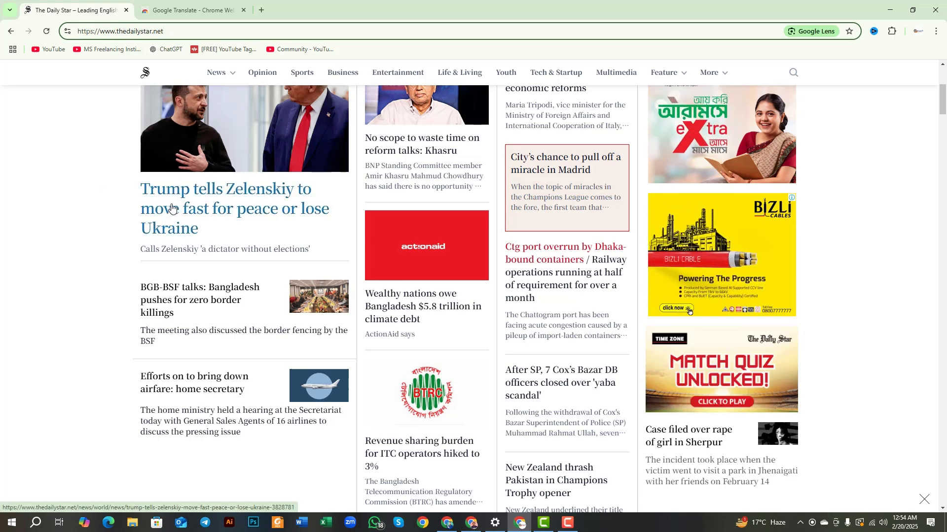
key("Return")
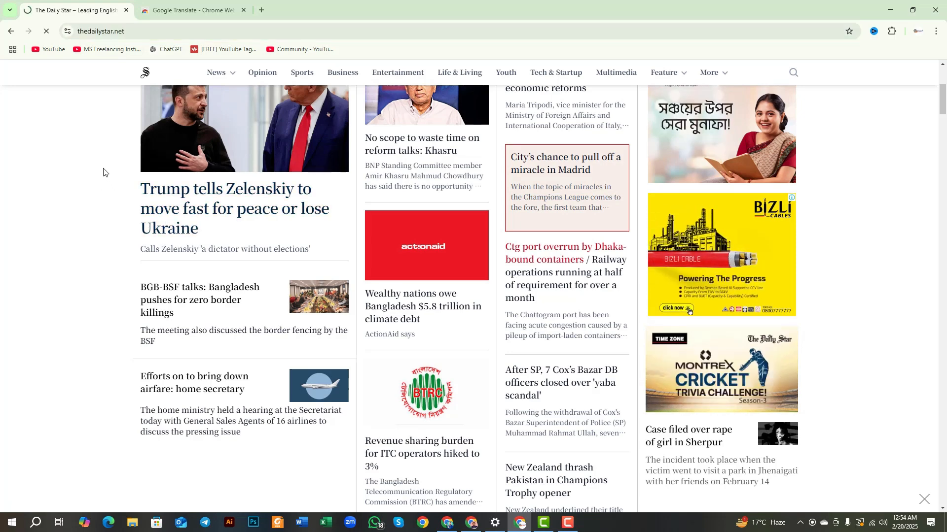
left_click(10, 31)
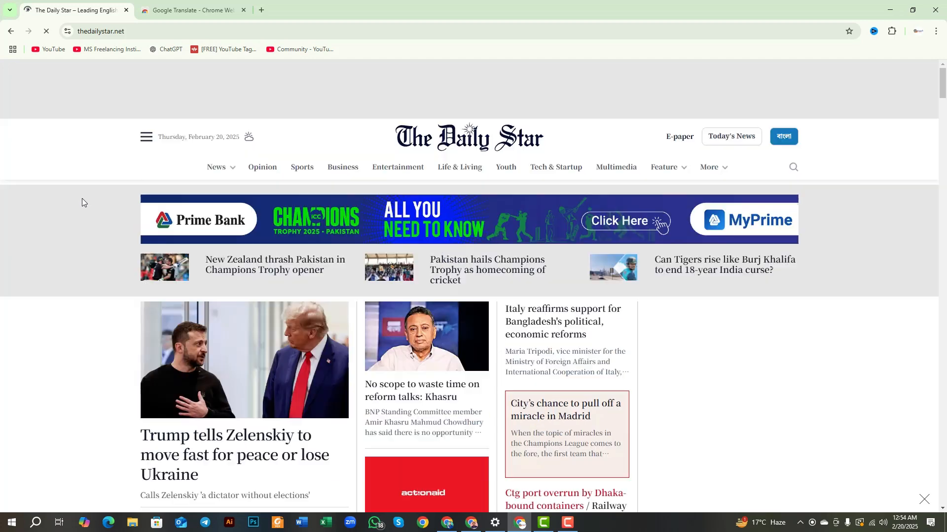
Select the headline "BGB-BSF talks: Bangladesh pushes for zero border killings" to check for the translate icon, and clear the selection.
scroll(82, 198, "down", 4)
scroll(104, 225, "down", 2)
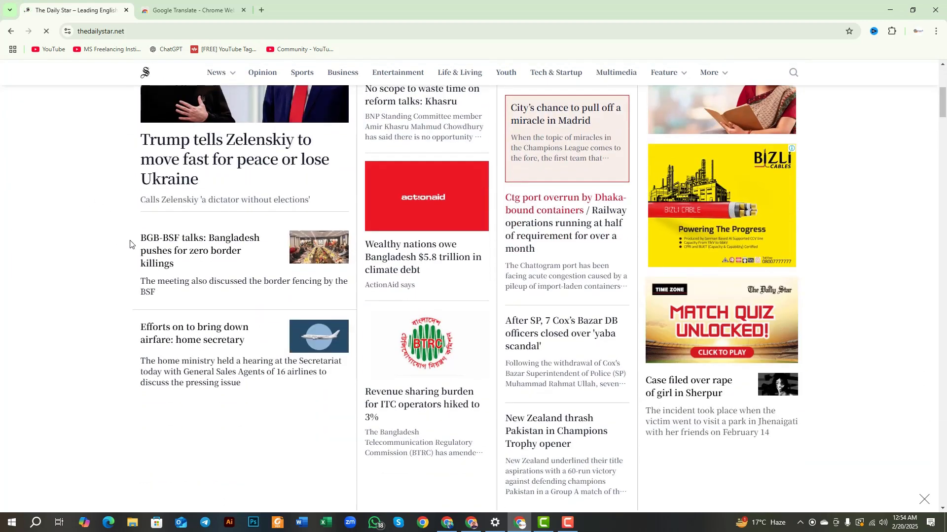
left_click_drag(132, 239, 170, 271)
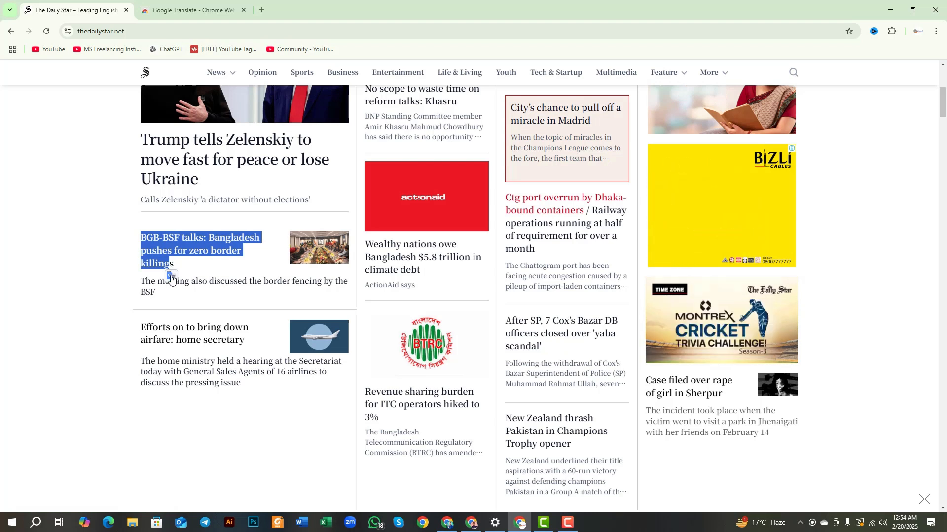
left_click(125, 241)
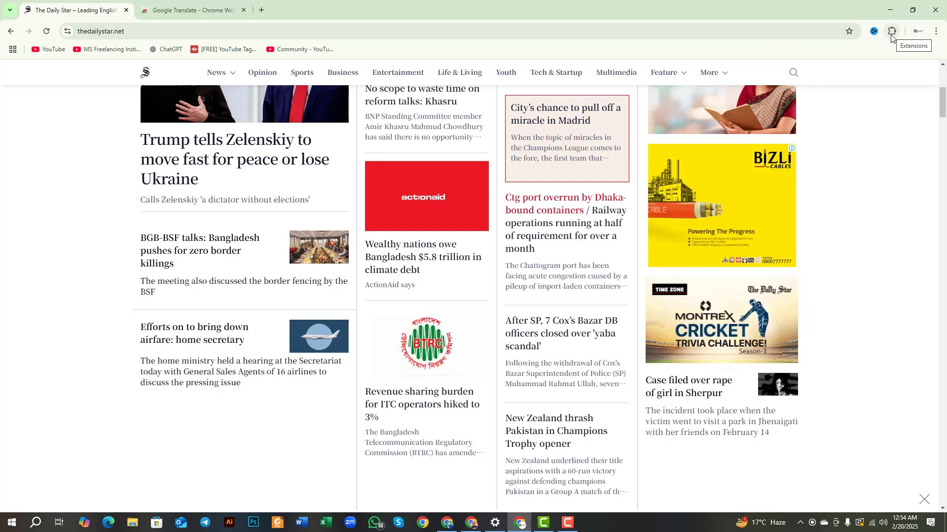
Start a screen capture, outline the browser's extension icons with a red rectangle, and discard the capture.
key("Print")
left_click_drag(666, 0, 946, 531)
left_click(655, 476)
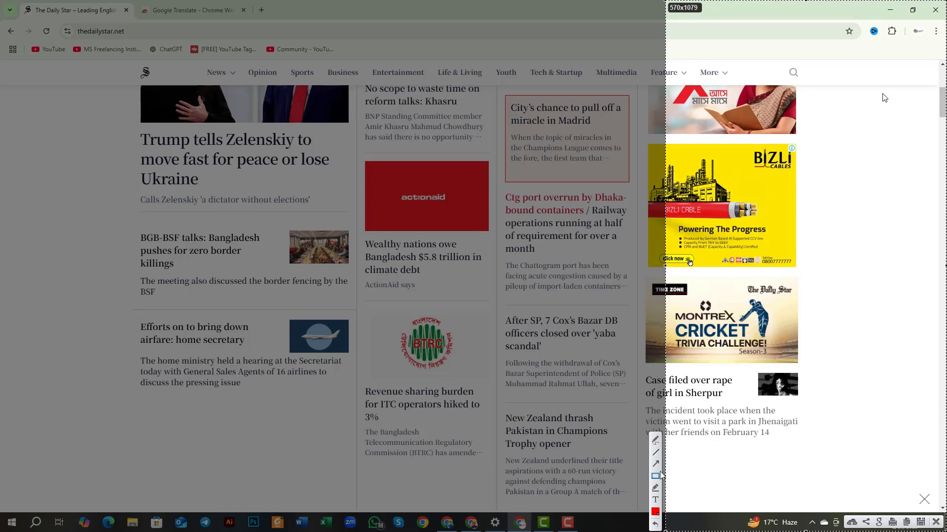
mouse_move(859, 12)
left_mouse_down()
mouse_move(885, 47)
mouse_move(909, 52)
left_mouse_up()
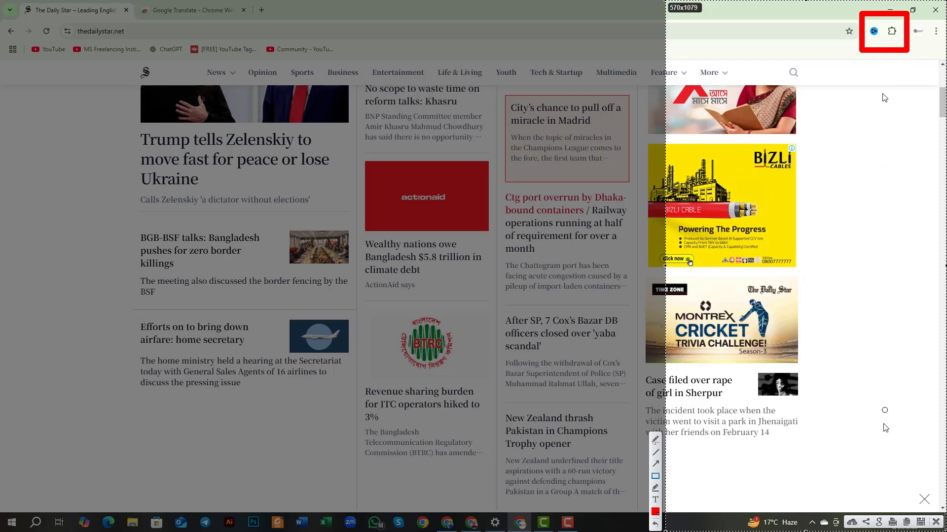
left_click(936, 523)
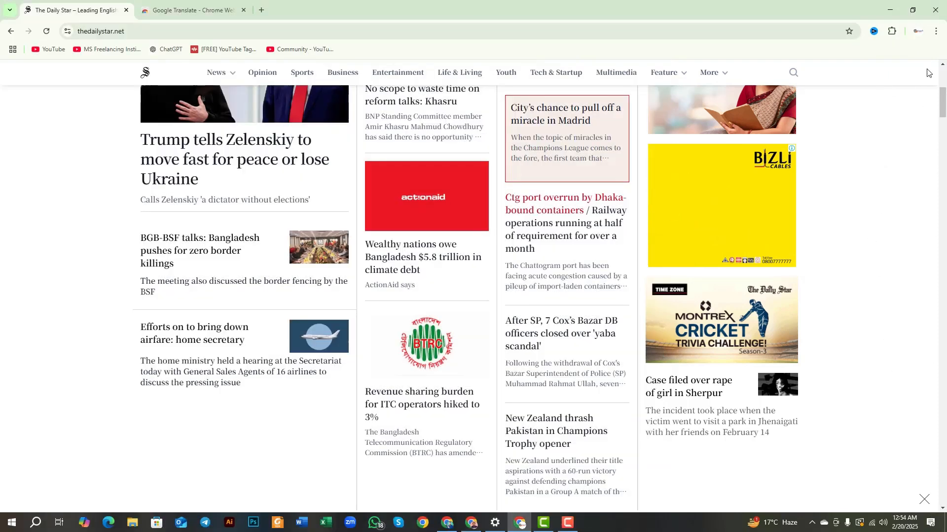
Open the Google Translate extension's options page.
left_click(892, 31)
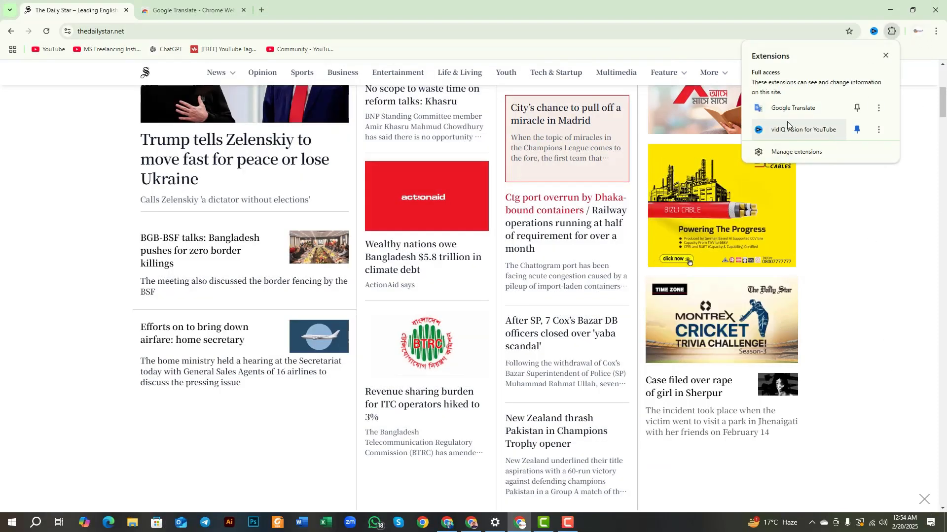
left_click(791, 109)
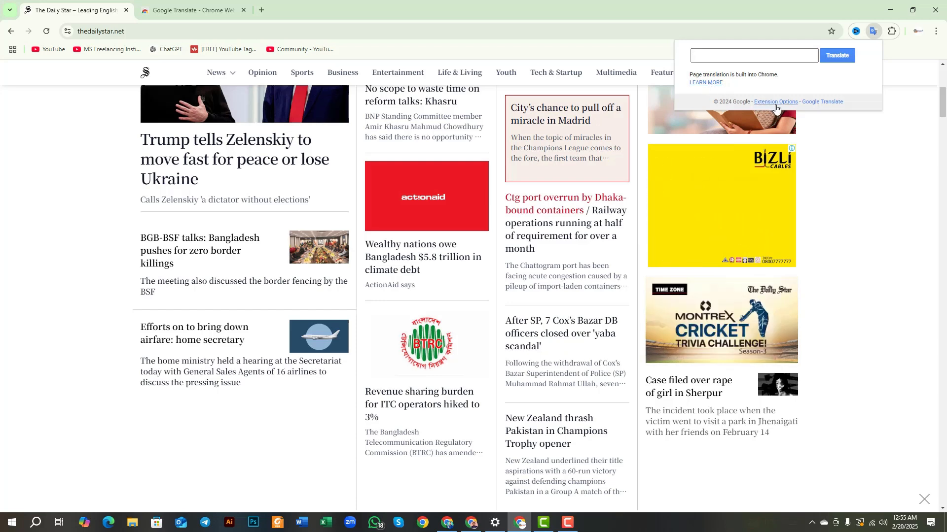
left_click(776, 102)
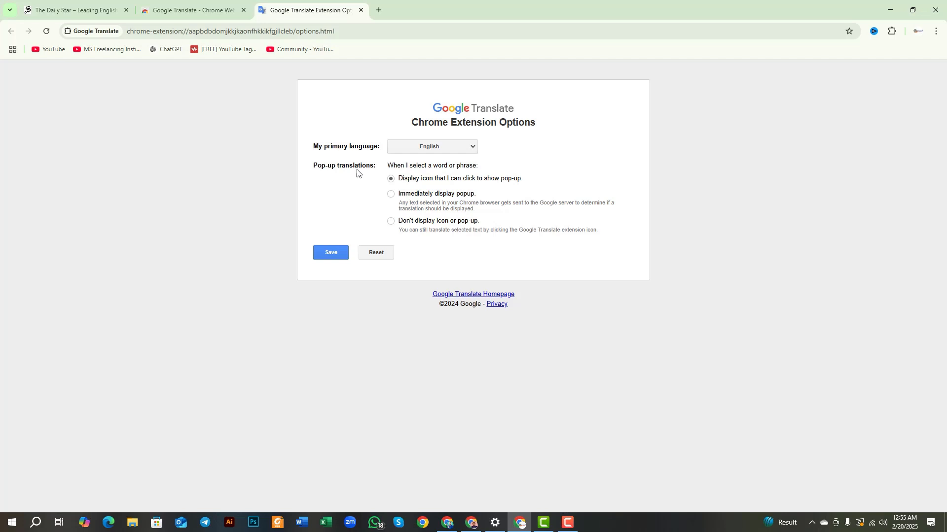
Set the Google Translate extension's primary language to Bengali.
left_click(415, 149)
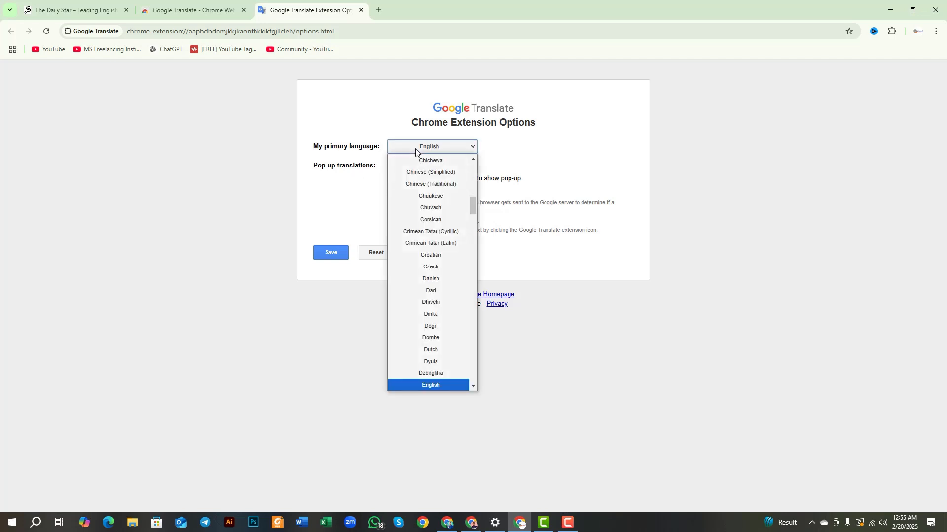
scroll(432, 213, "down", 3)
scroll(432, 213, "down", 1)
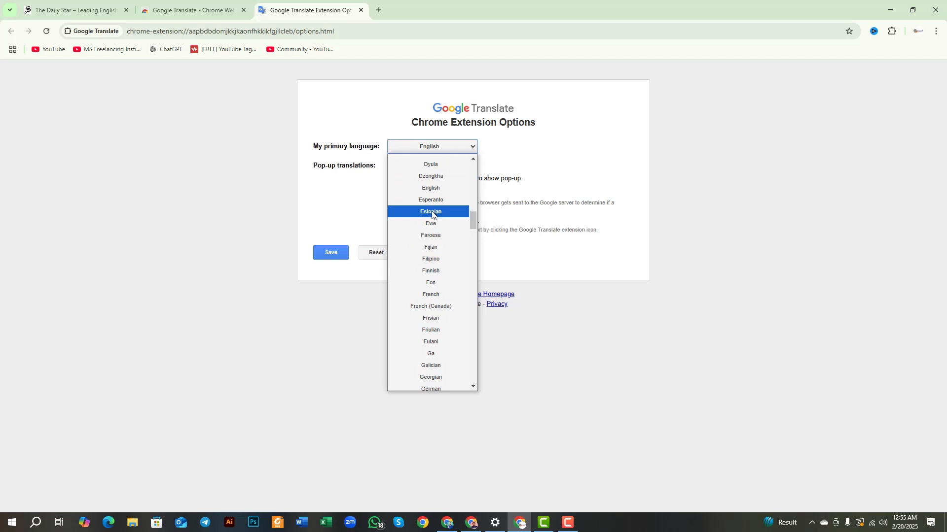
scroll(432, 213, "up", 5)
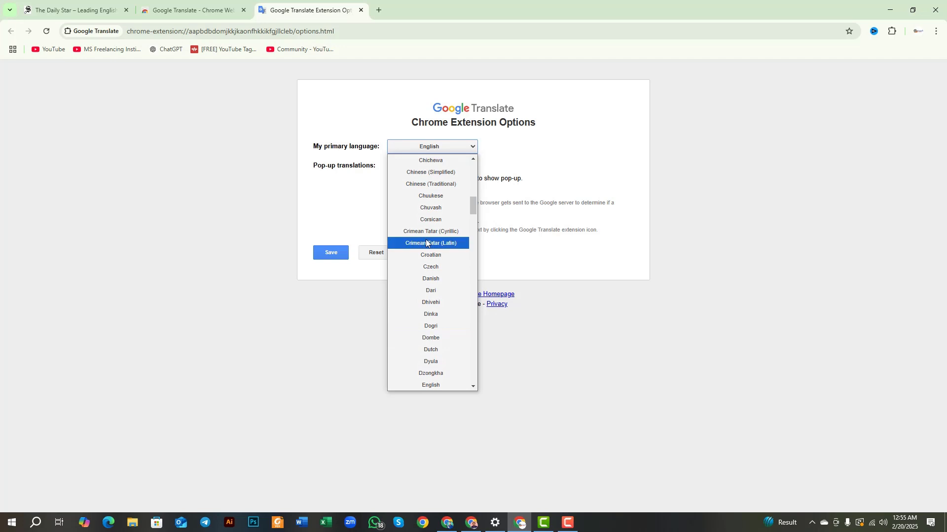
scroll(426, 242, "up", 13)
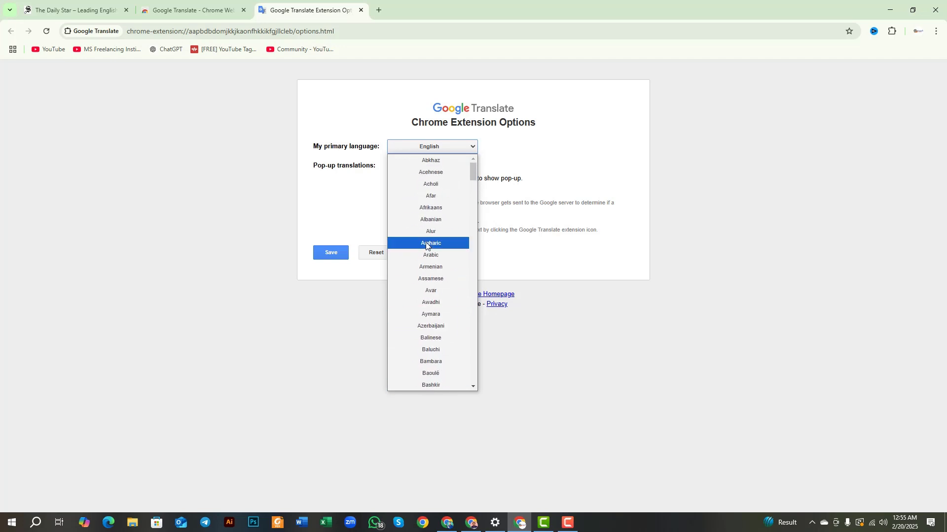
scroll(442, 318, "down", 4)
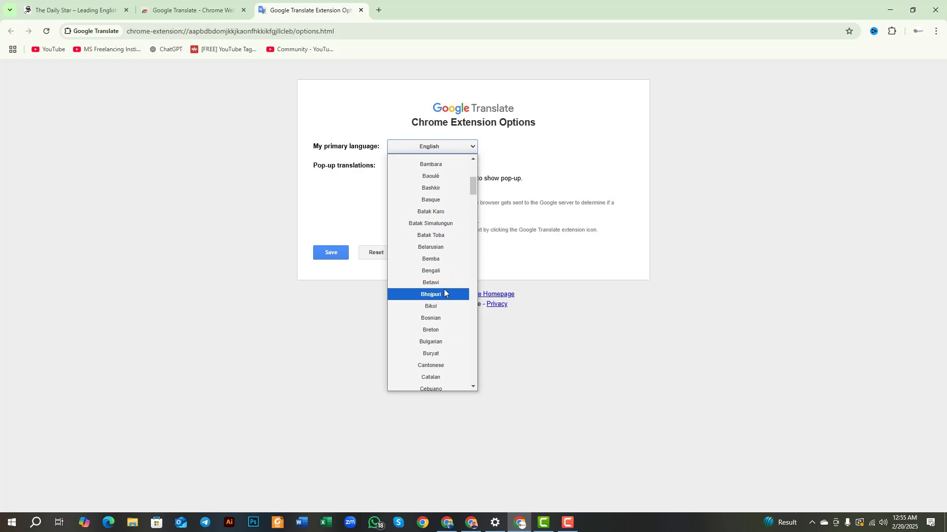
scroll(438, 276, "up", 2)
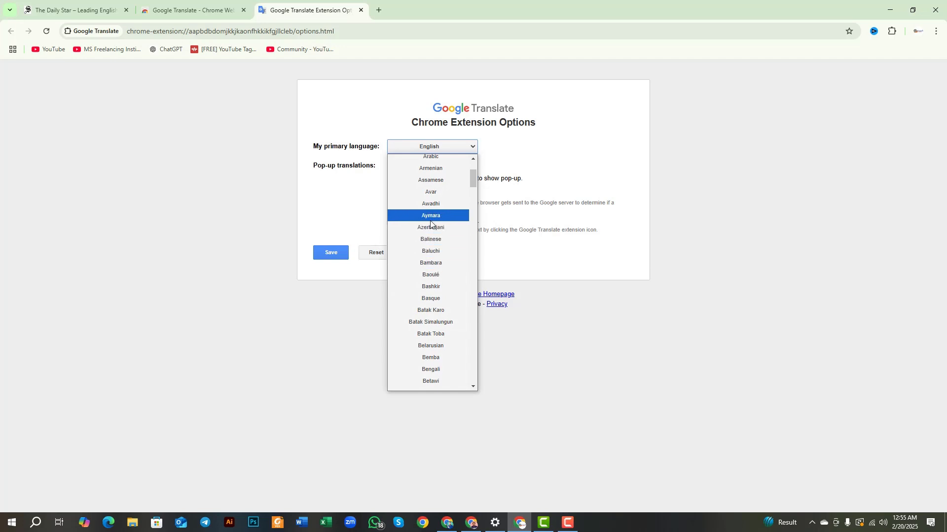
scroll(434, 230, "down", 2)
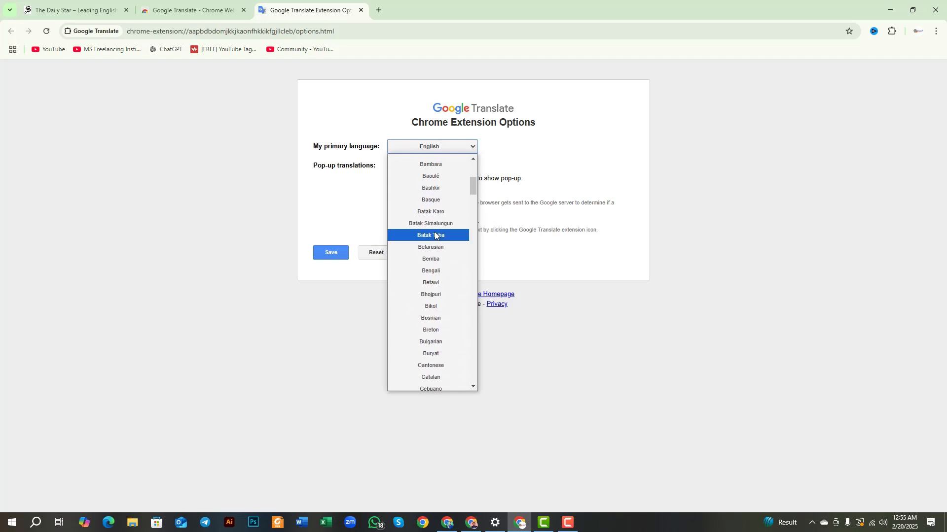
left_click(434, 272)
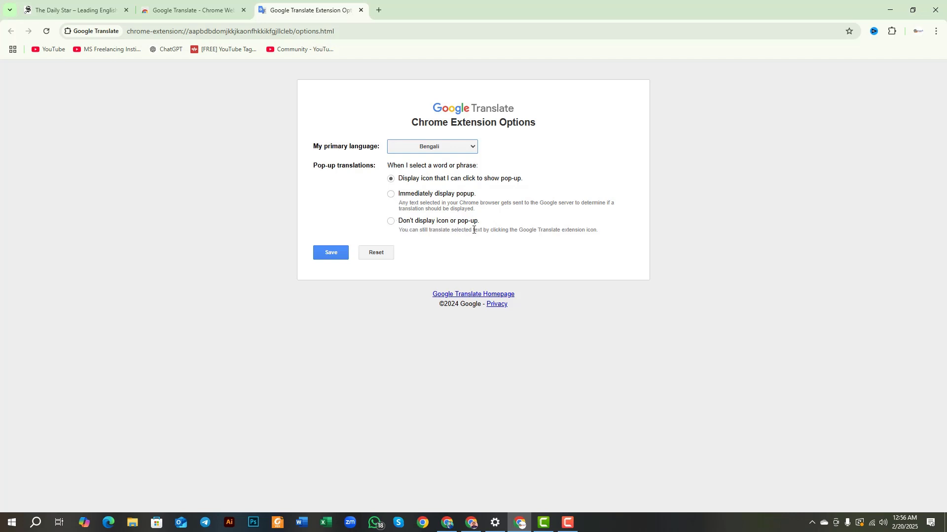
Set pop-up translations to "Immediately display popup", save the extension options, and close the options page.
left_click(392, 194)
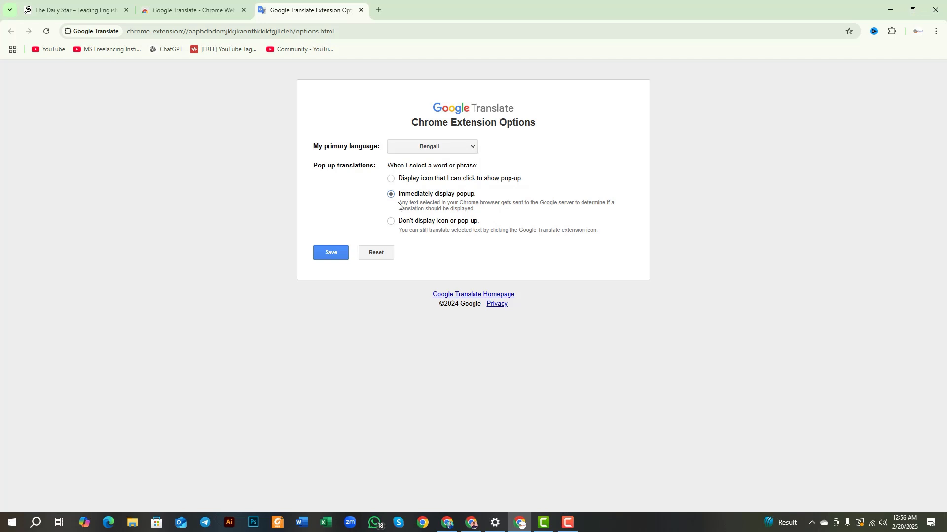
left_click(331, 252)
left_click(360, 10)
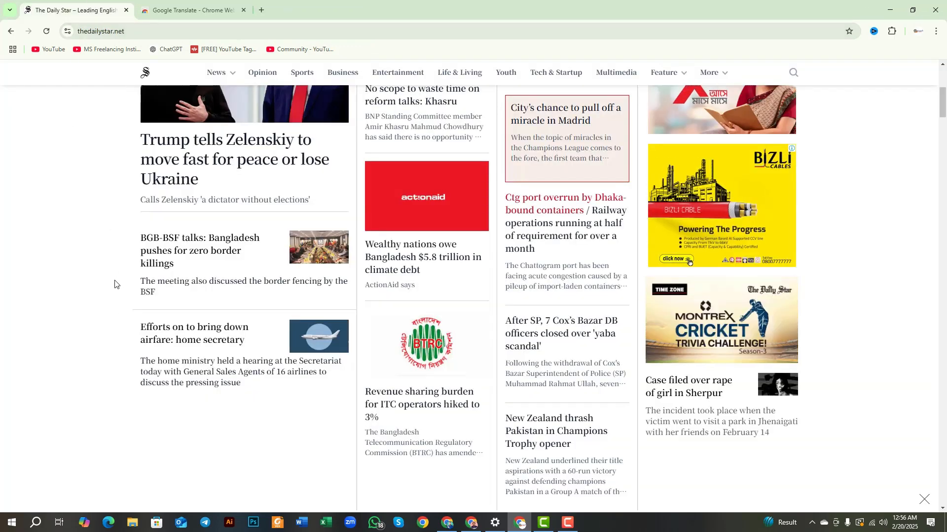
Select the summary under the BGB-BSF talks headline to view its Bengali pop-up translation, repeat the selection, and clear it.
left_click_drag(140, 283, 158, 293)
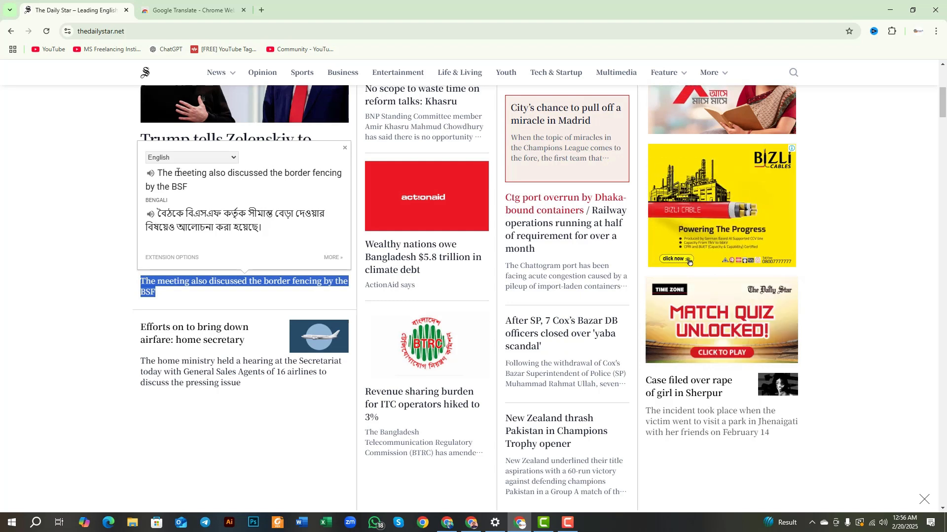
left_click(123, 296)
left_click_drag(141, 281, 156, 291)
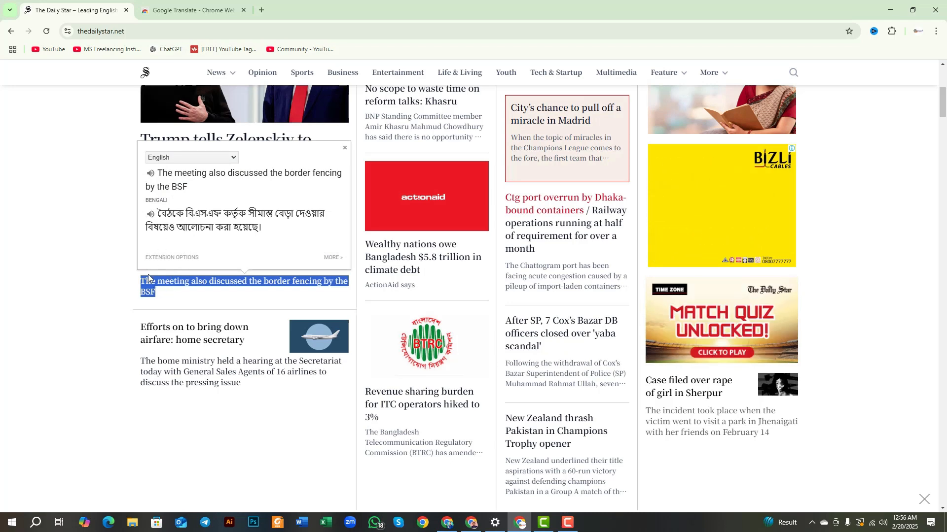
left_click(136, 331)
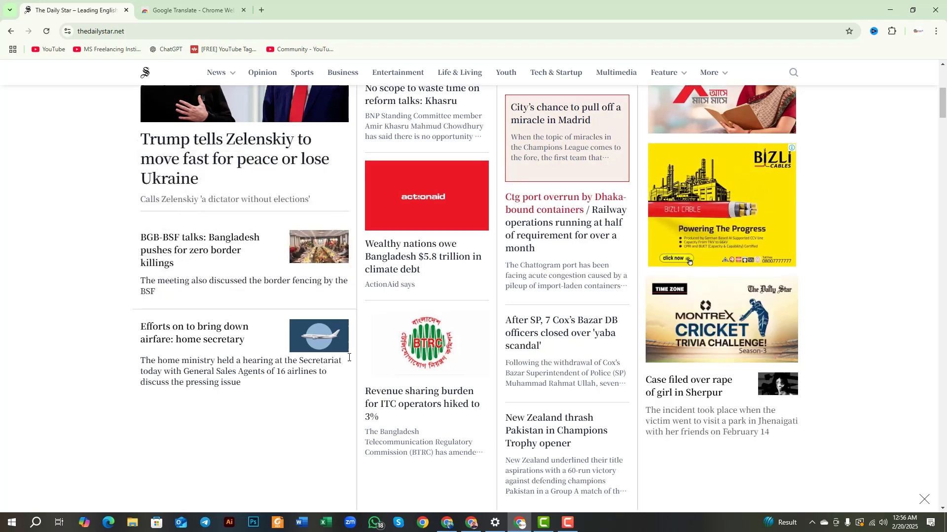
Select the "Dhaka's Culinary Street Performers" headline with its summary to view the Bengali pop-up translation.
scroll(246, 308, "down", 8)
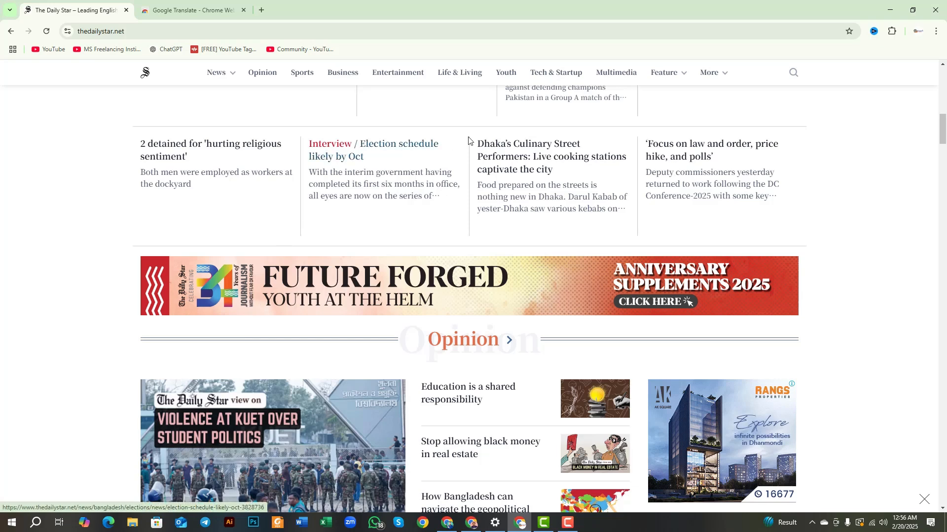
left_click_drag(477, 143, 627, 214)
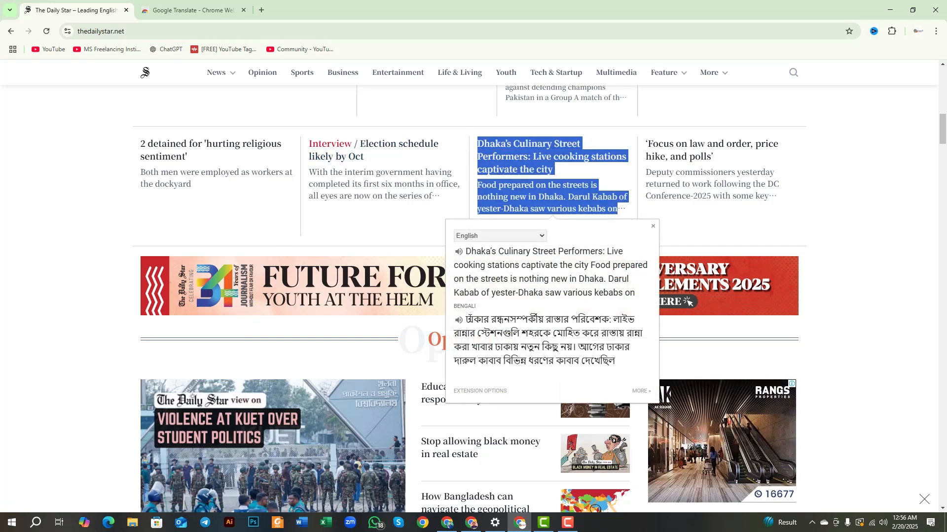
Try to translate the "Dubai spectator banned" and "Pakistan hails Champions Trophy" articles in Sports by selecting both together, and clear the selection.
scroll(205, 282, "down", 10)
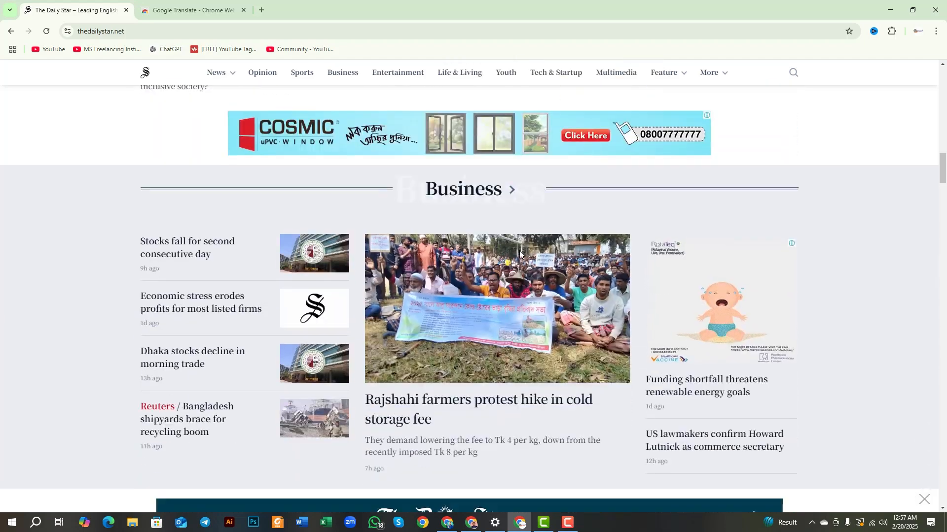
scroll(519, 252, "down", 3)
scroll(481, 240, "up", 6)
scroll(469, 247, "down", 14)
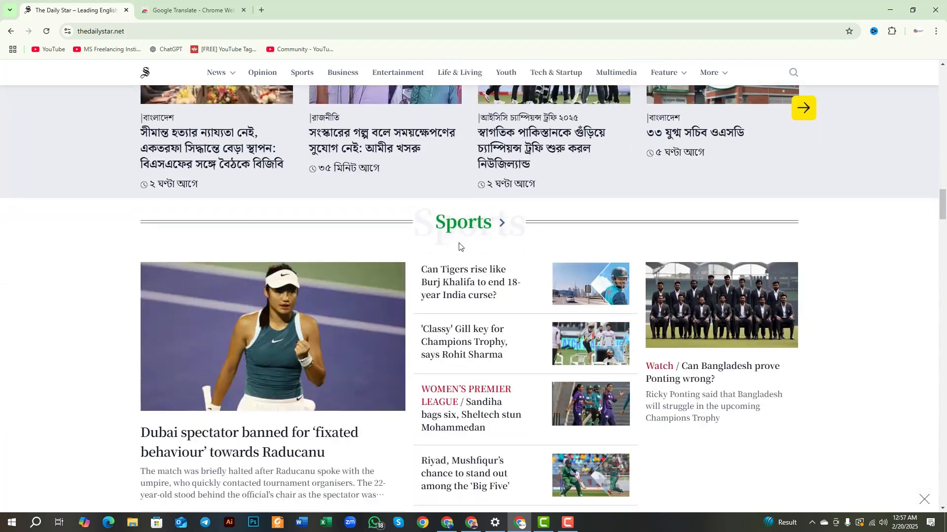
scroll(459, 247, "down", 6)
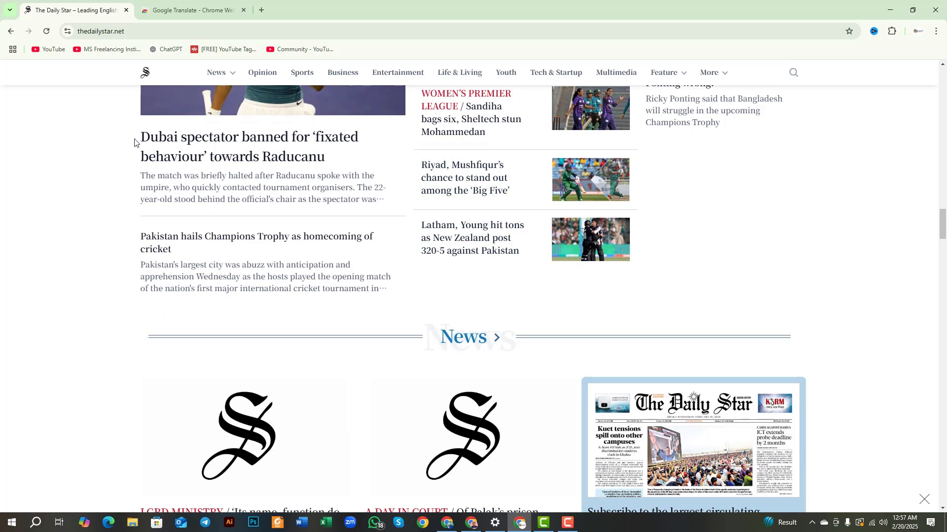
left_click_drag(134, 143, 381, 291)
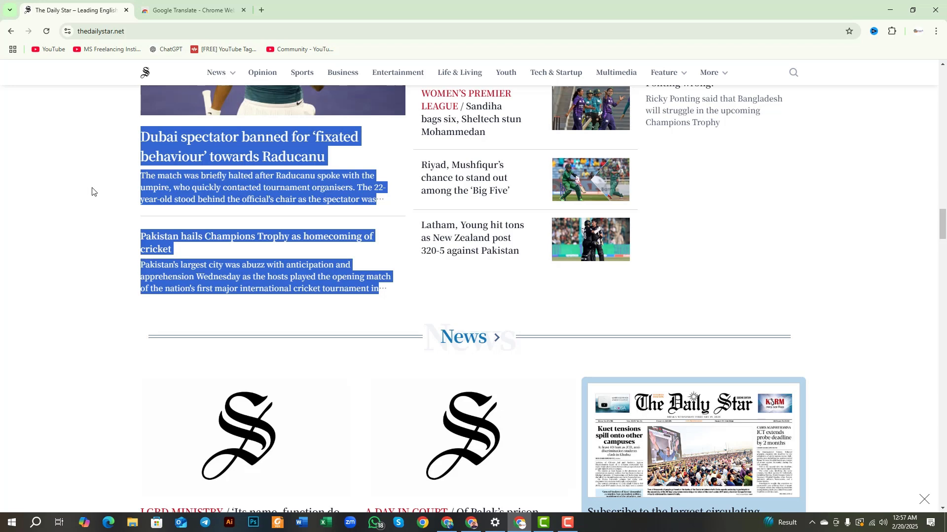
left_click(103, 198)
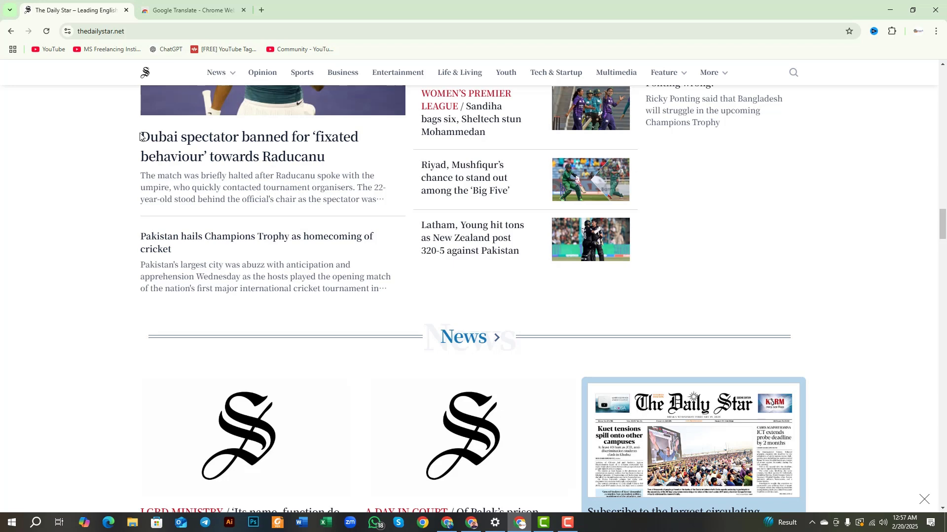
Select only the headline "Dubai spectator banned for 'fixated behaviour' towards Raducanu" to view its Bengali pop-up translation.
left_click_drag(141, 136, 365, 185)
left_click(132, 154)
left_click_drag(138, 138, 328, 165)
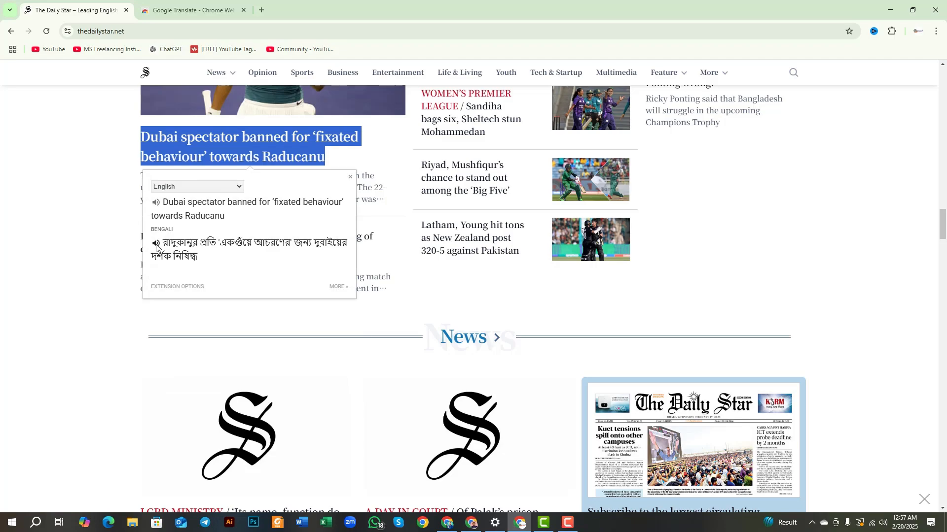
scroll(110, 274, "up", 7)
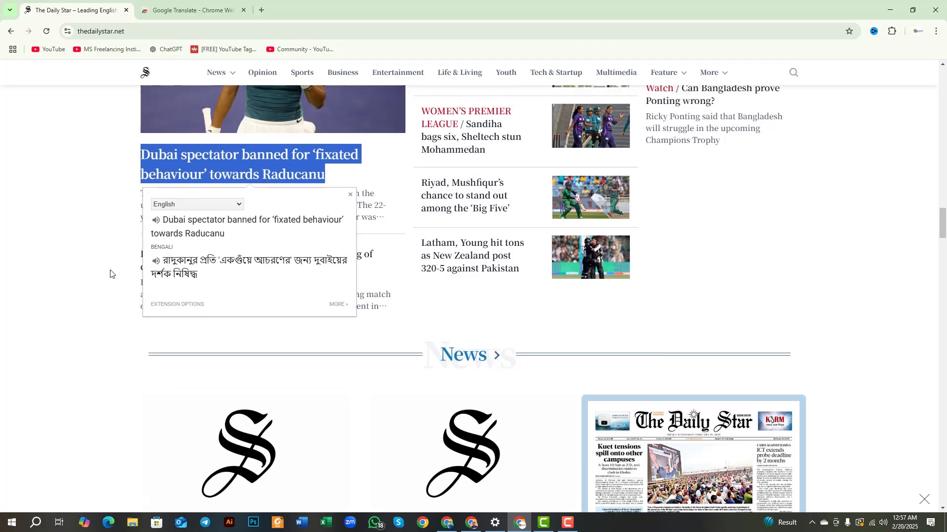
scroll(110, 274, "up", 9)
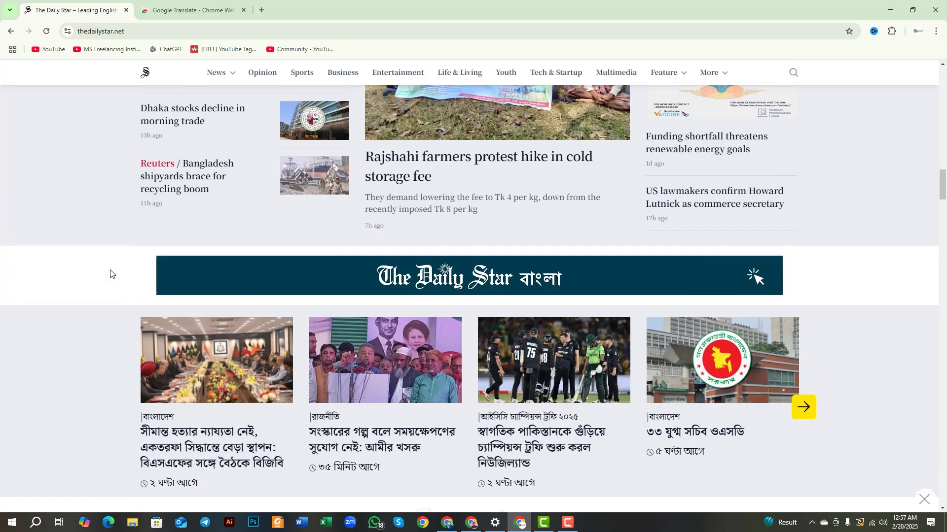
scroll(110, 274, "up", 10)
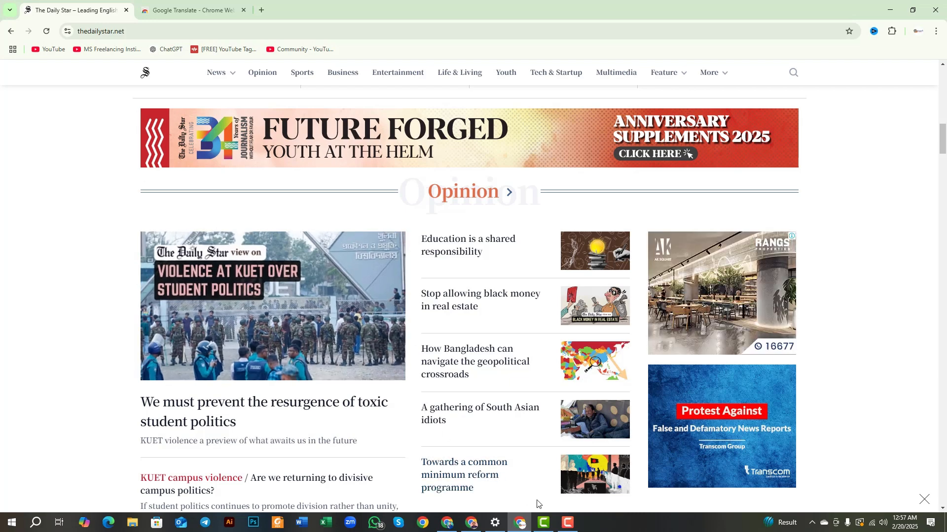
left_click(567, 523)
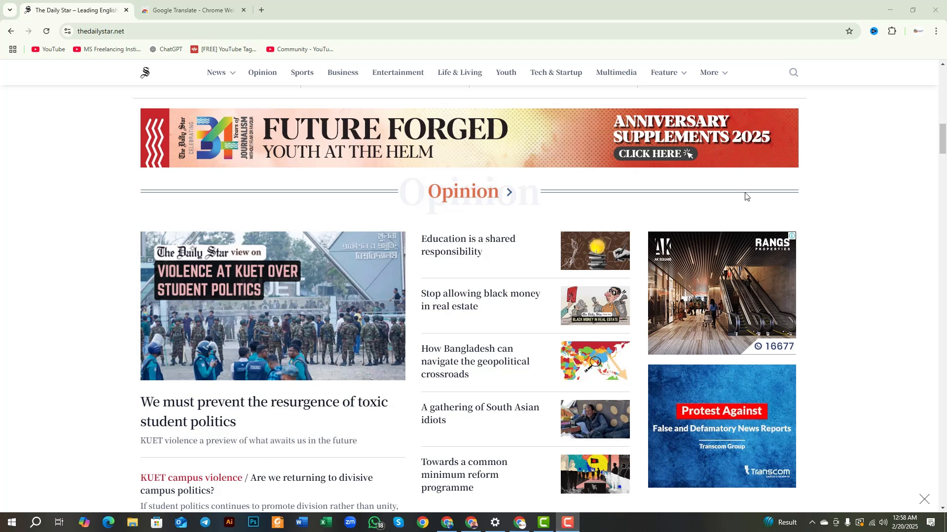